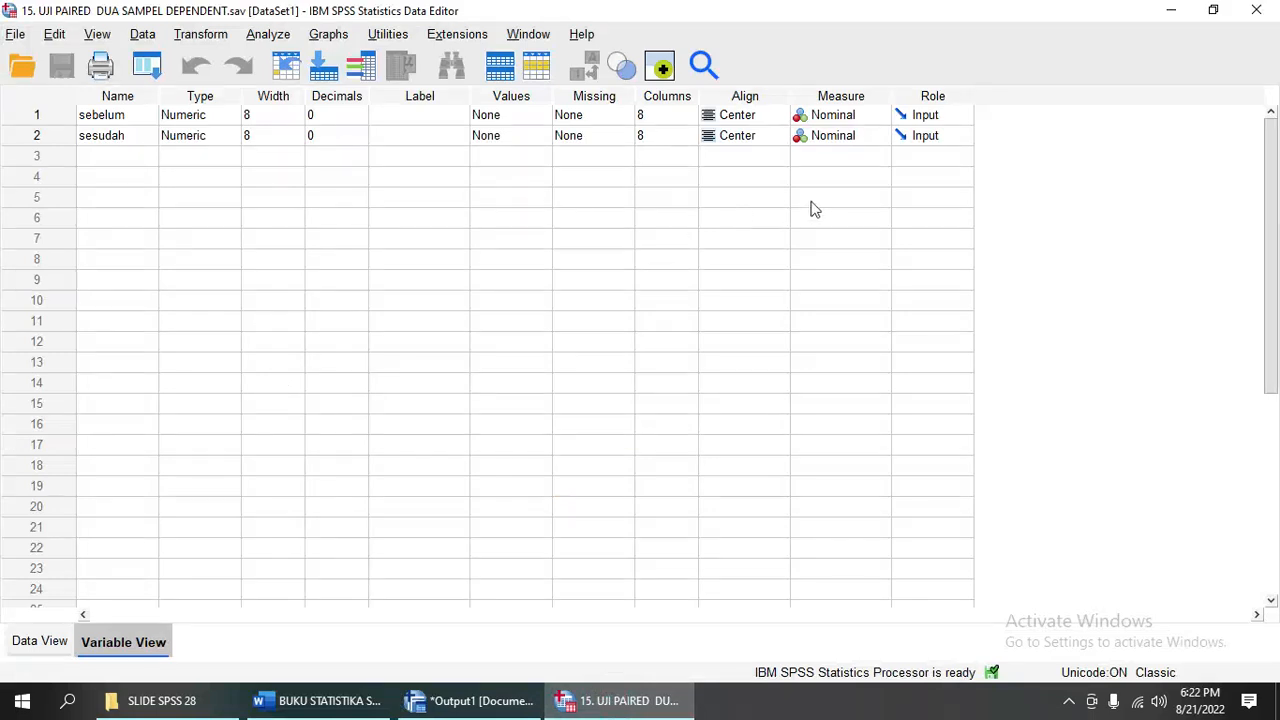
- Review the definitions of the sebelum and sesudah variables and show their recorded data values
left_click(125, 118)
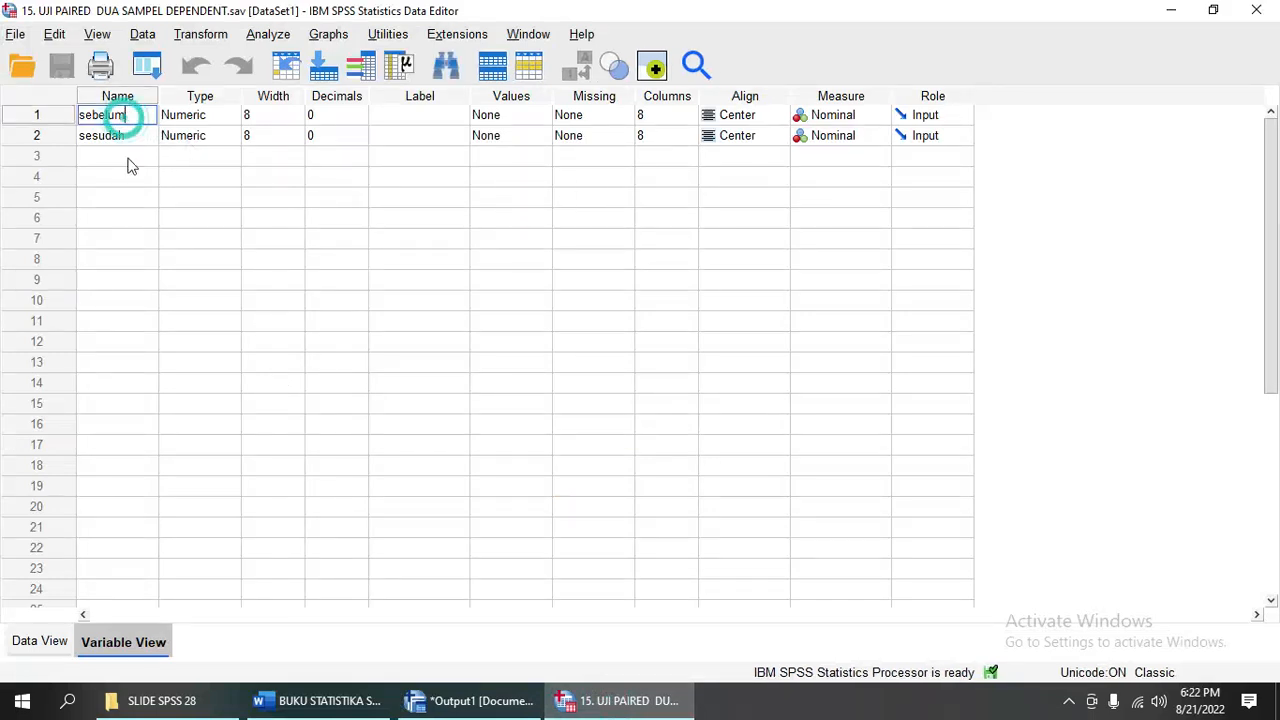
left_click(128, 138)
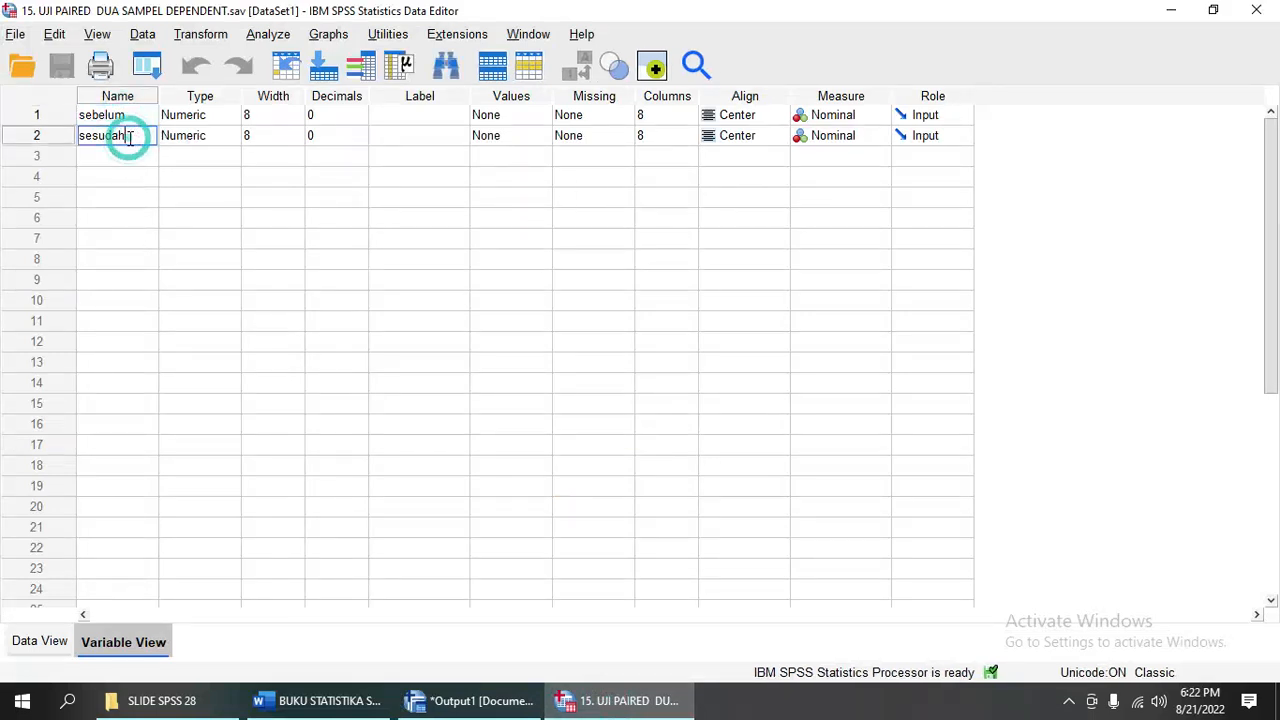
left_click(130, 117)
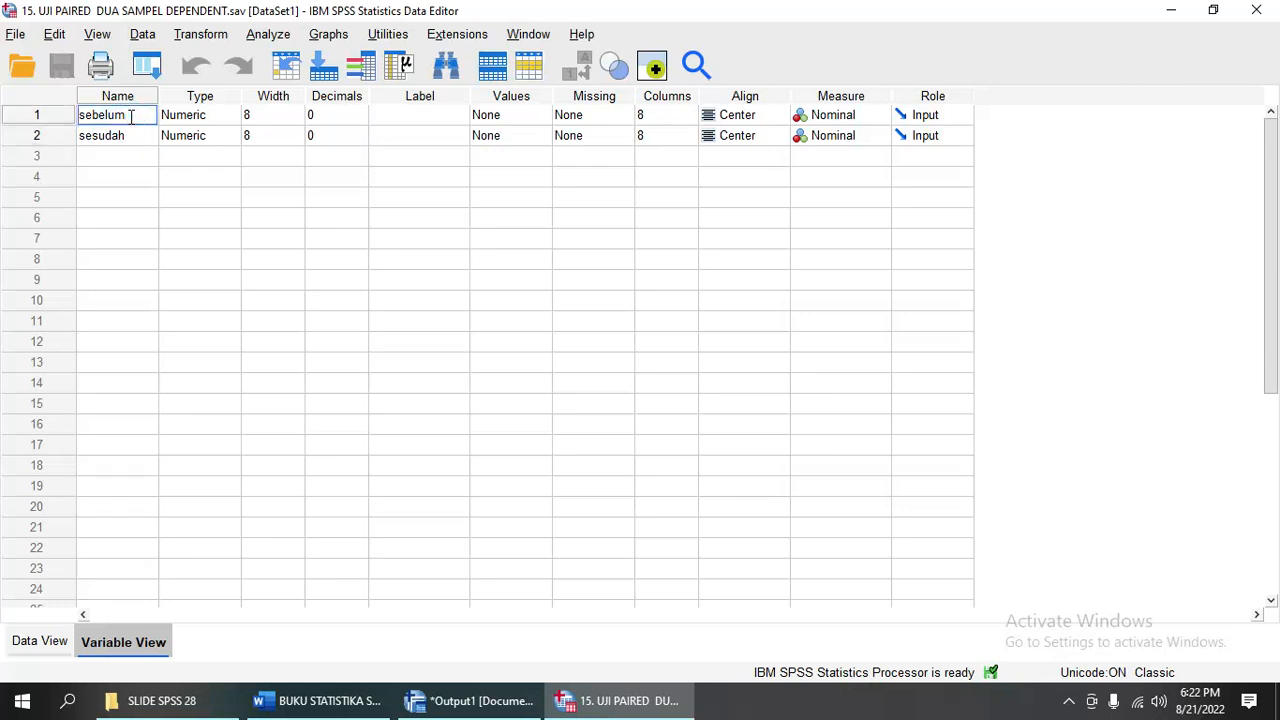
left_click(130, 138)
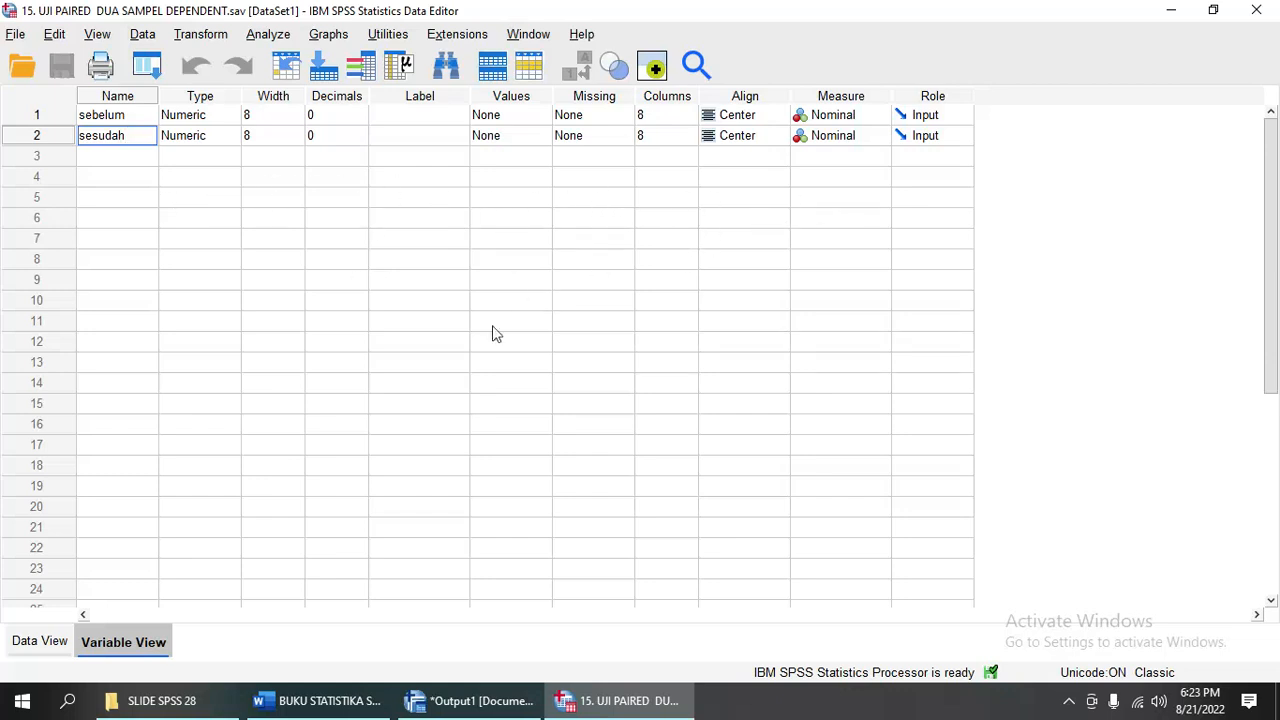
left_click(42, 645)
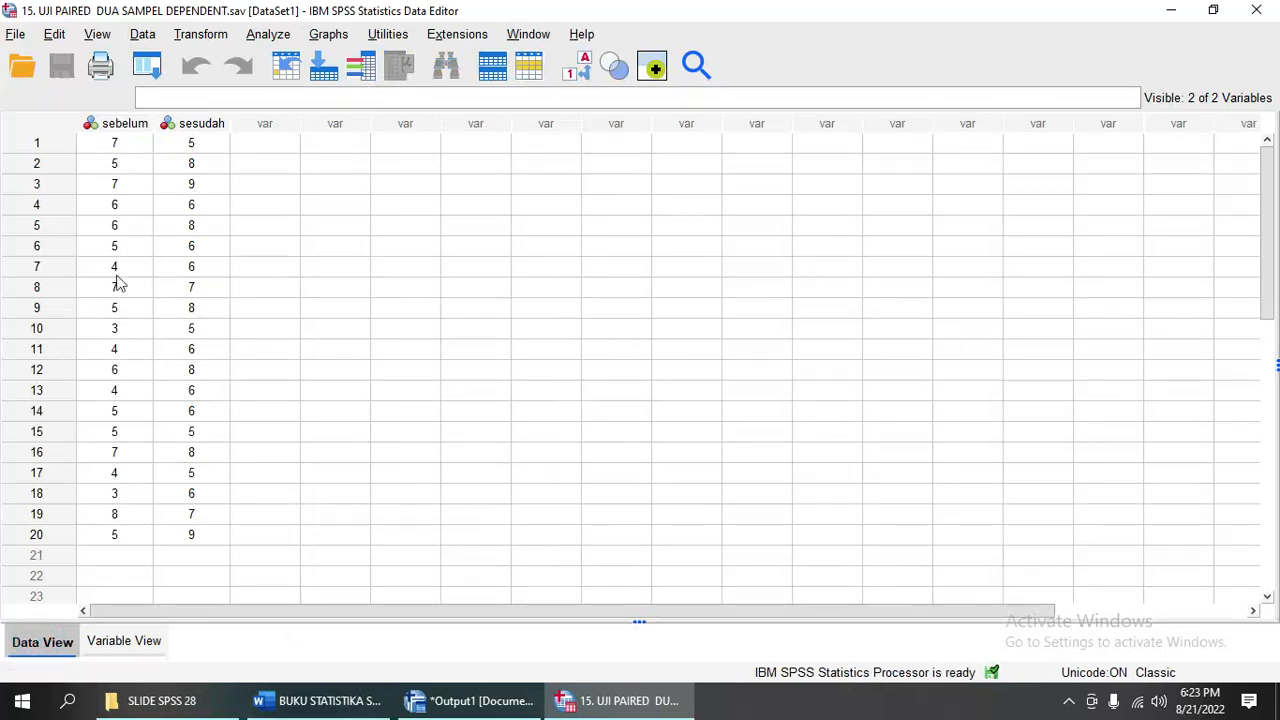
- Compare the SEBELUM and SESUDAH rows of the student table in the Word document with the SPSS data columns
left_click(318, 700)
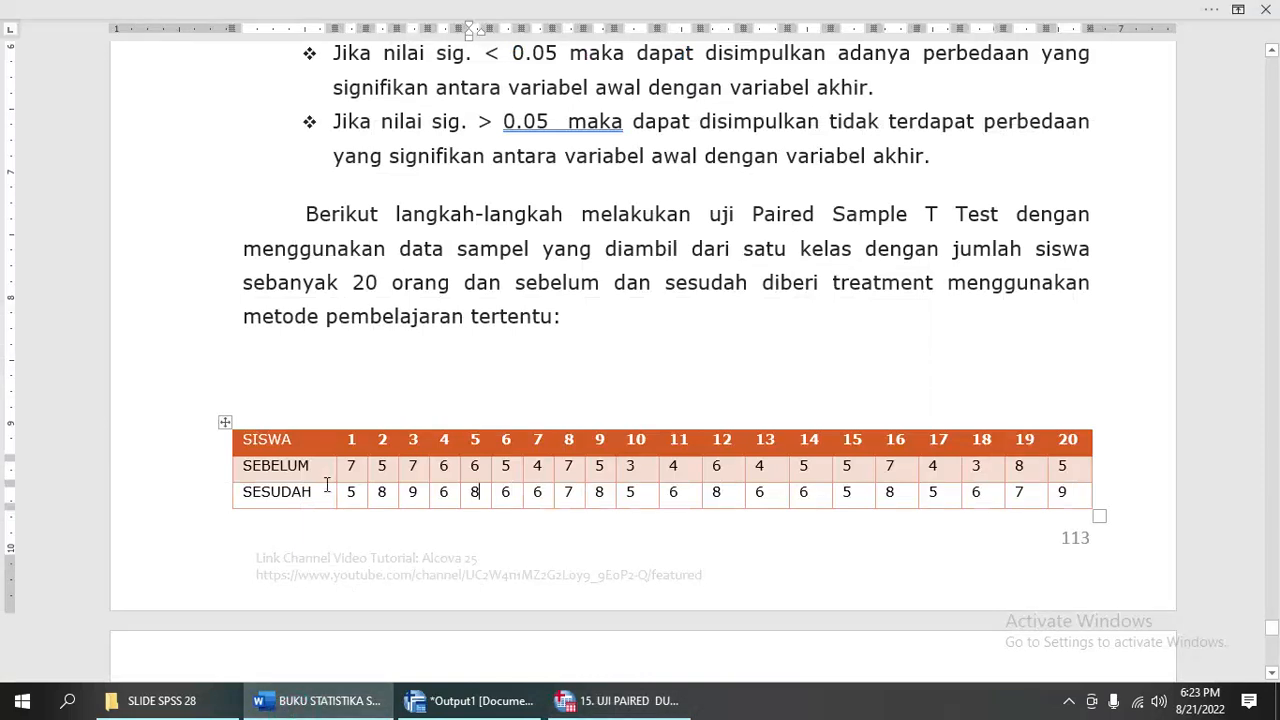
left_click_drag(351, 470, 1098, 470)
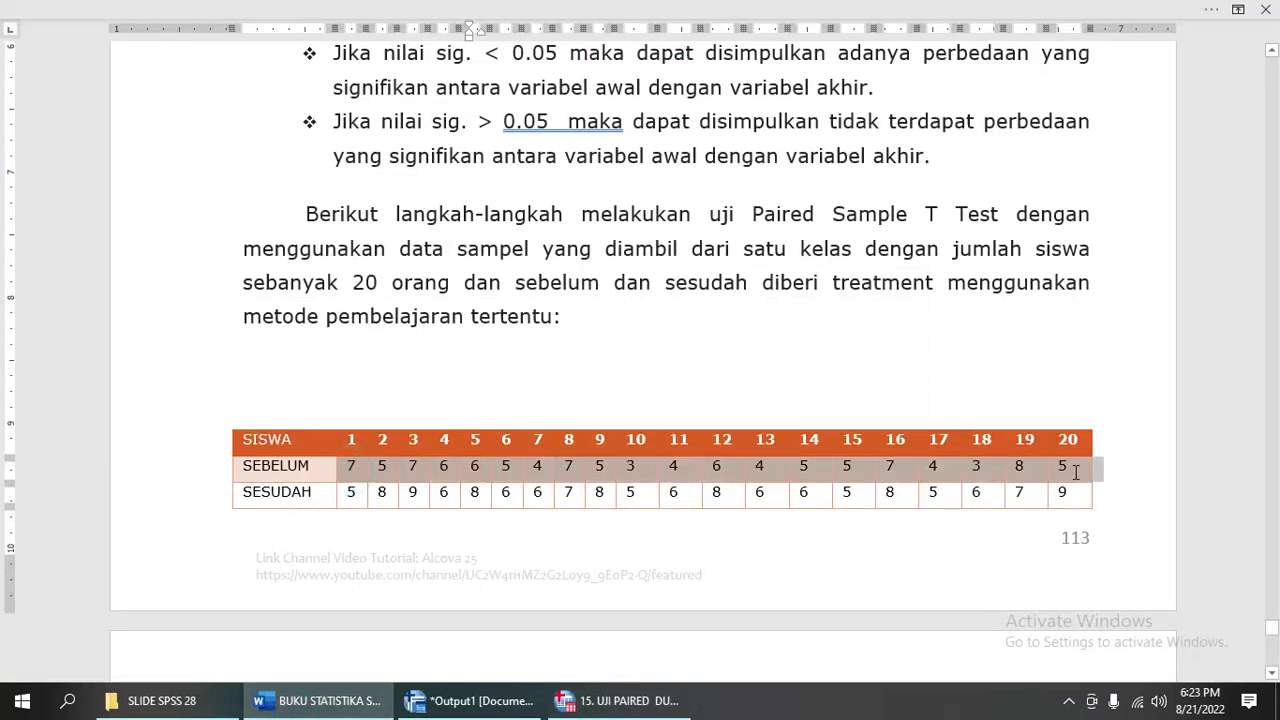
left_click(615, 710)
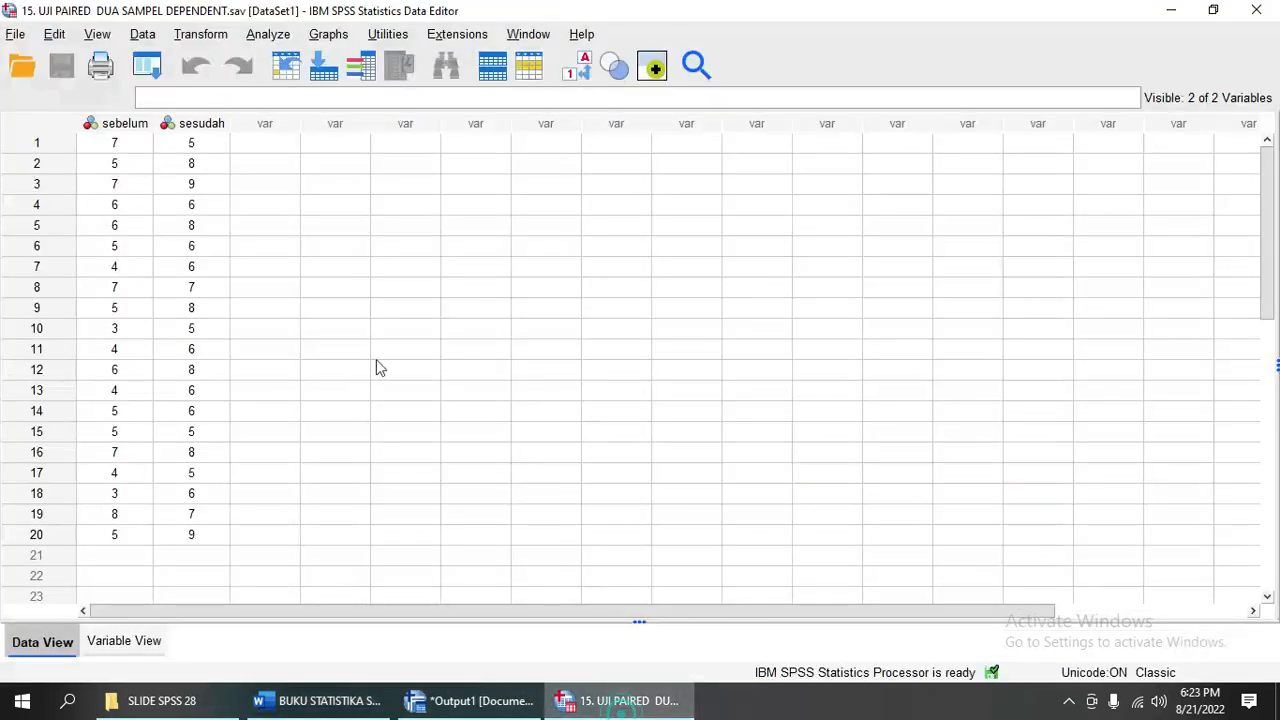
left_click(193, 147)
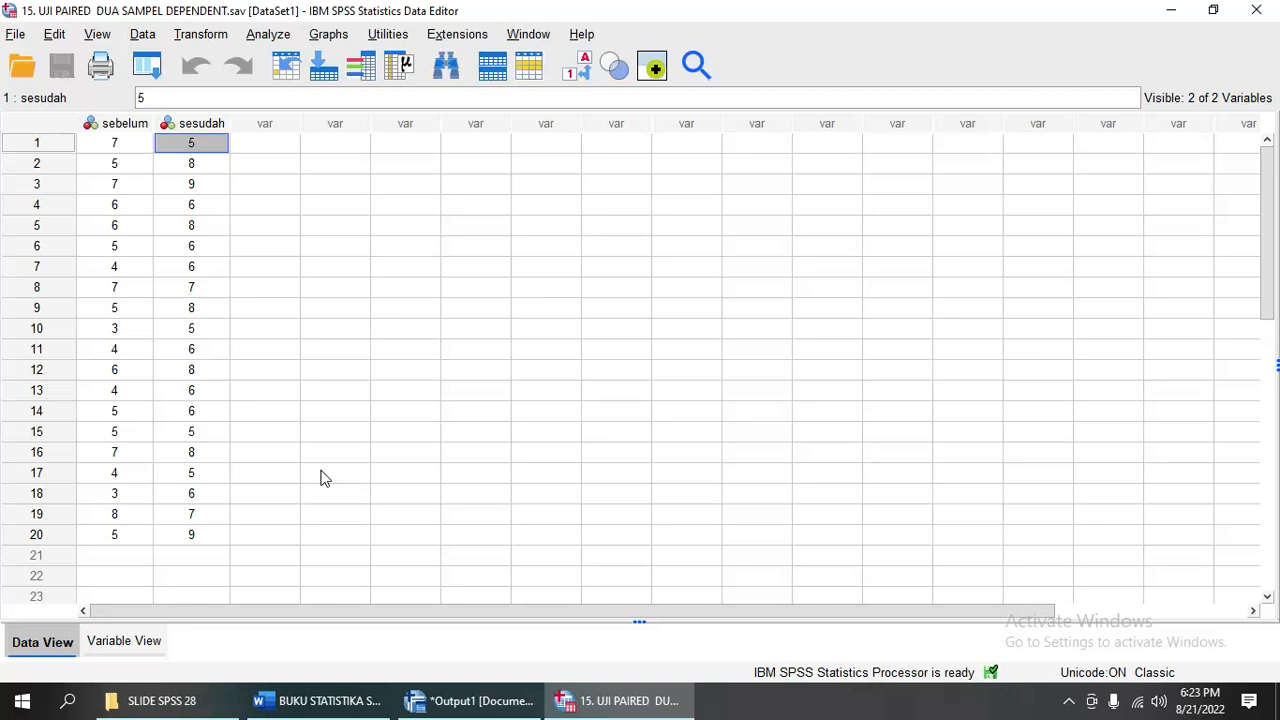
- Run a Paired-Samples T Test with sebelum as Variable1 and sesudah as Variable2 of pair 1
left_click(268, 38)
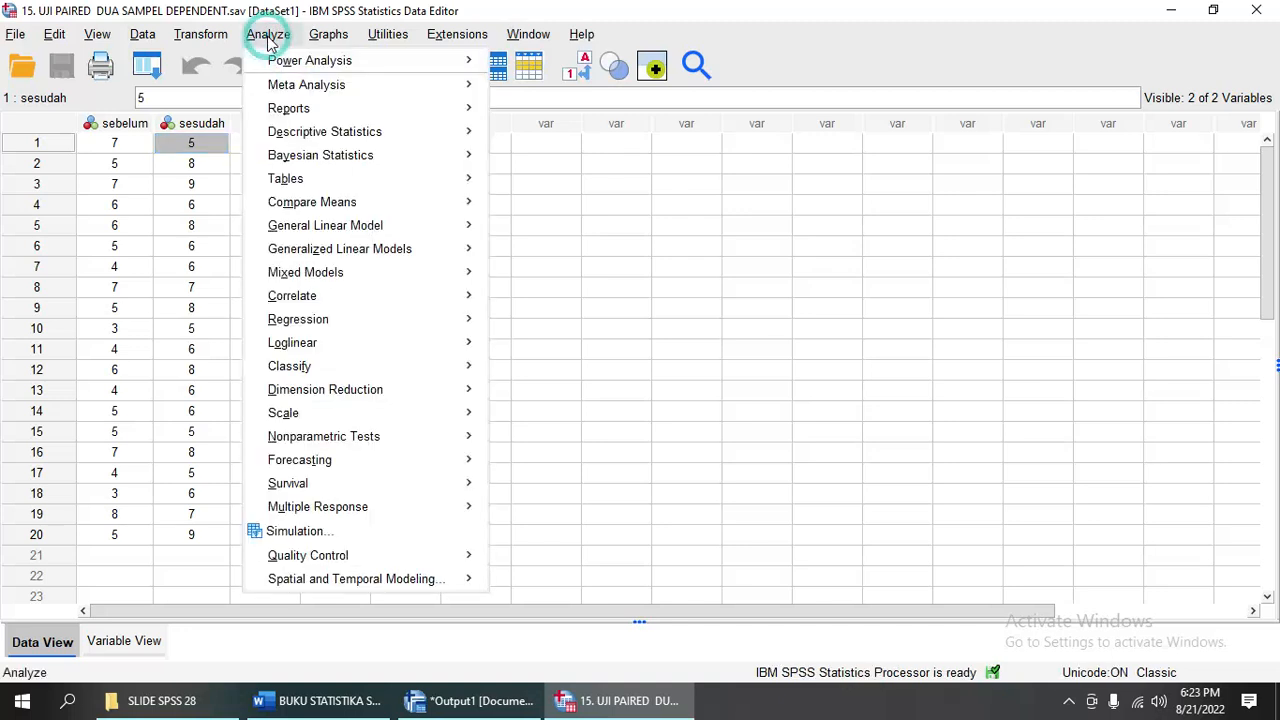
mouse_move(325, 210)
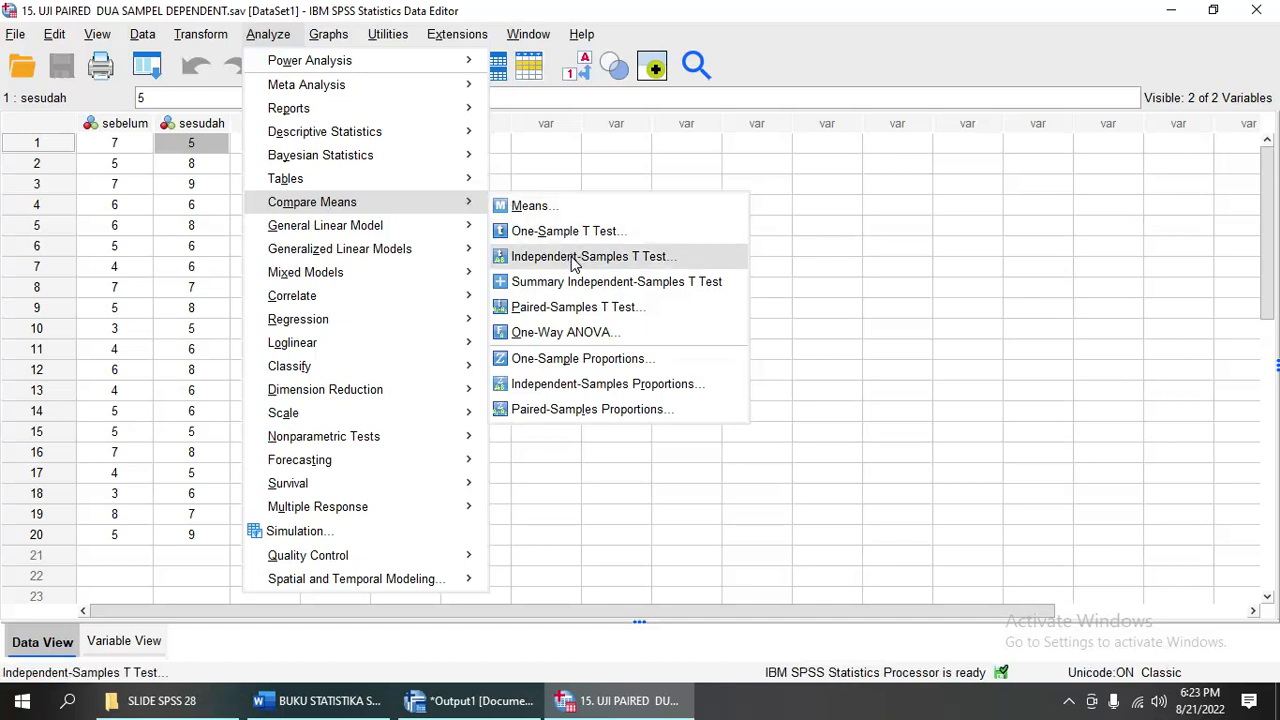
left_click(553, 312)
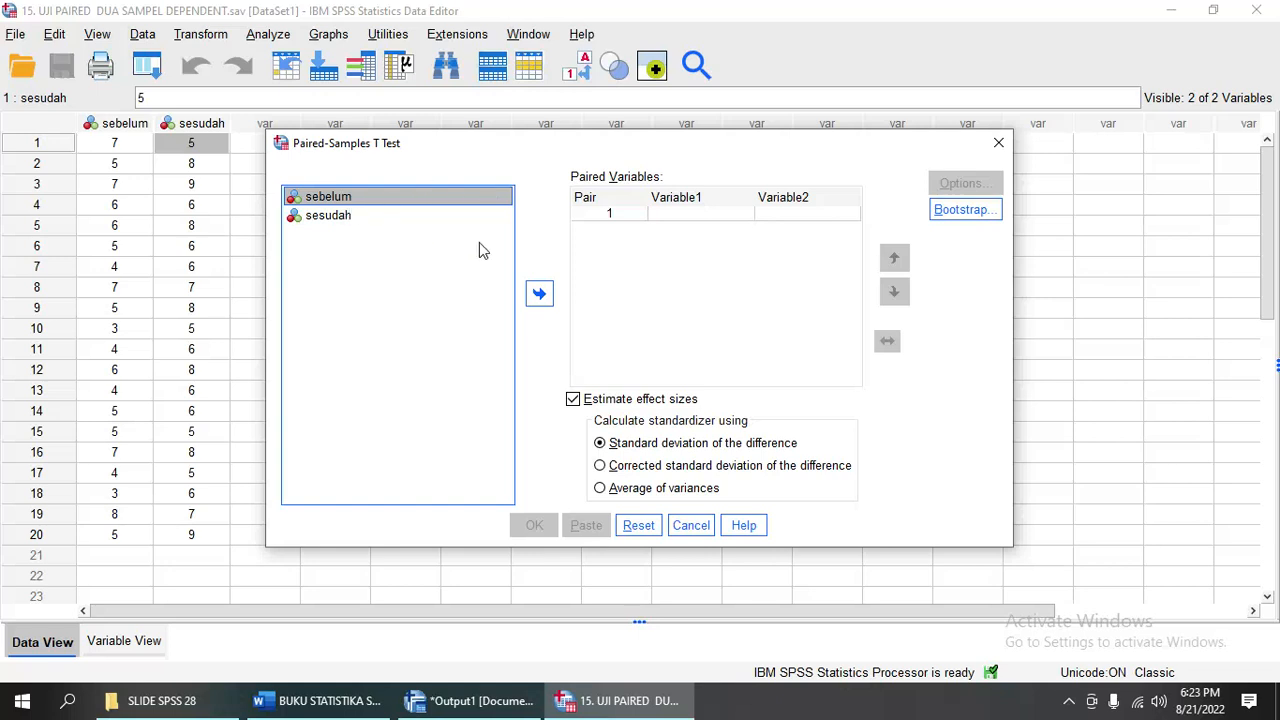
left_click(538, 297)
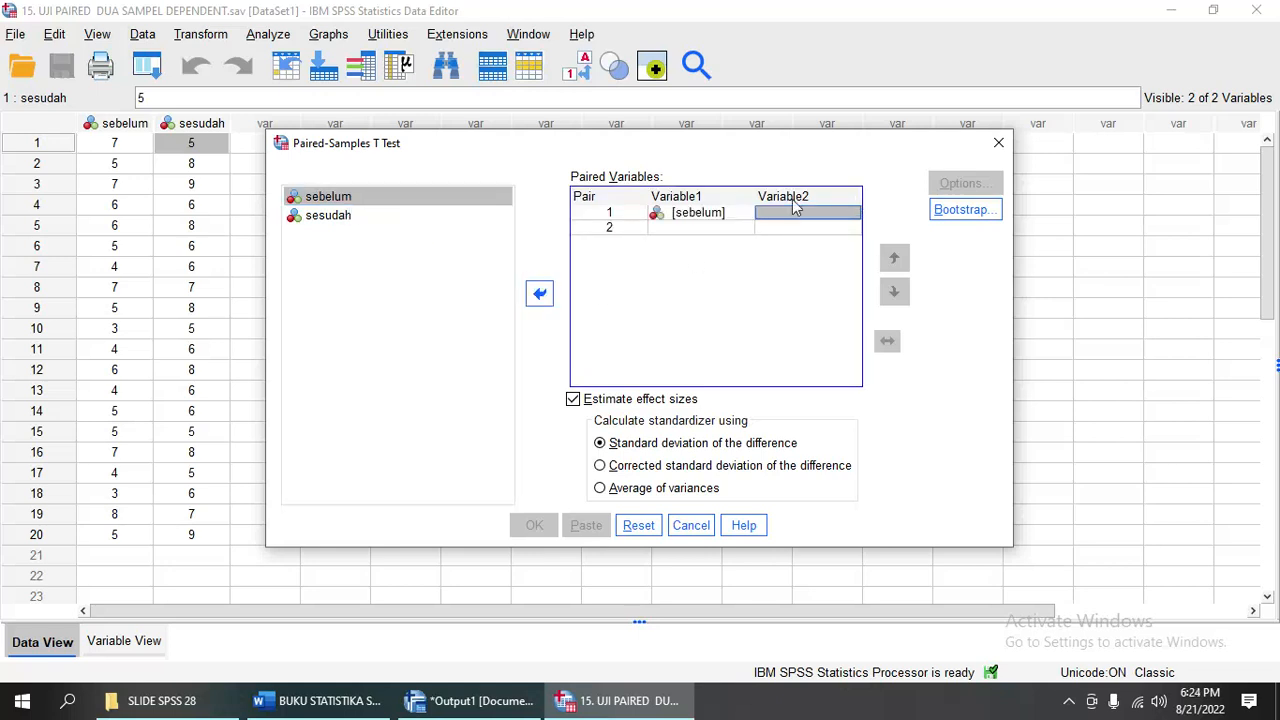
left_click(338, 216)
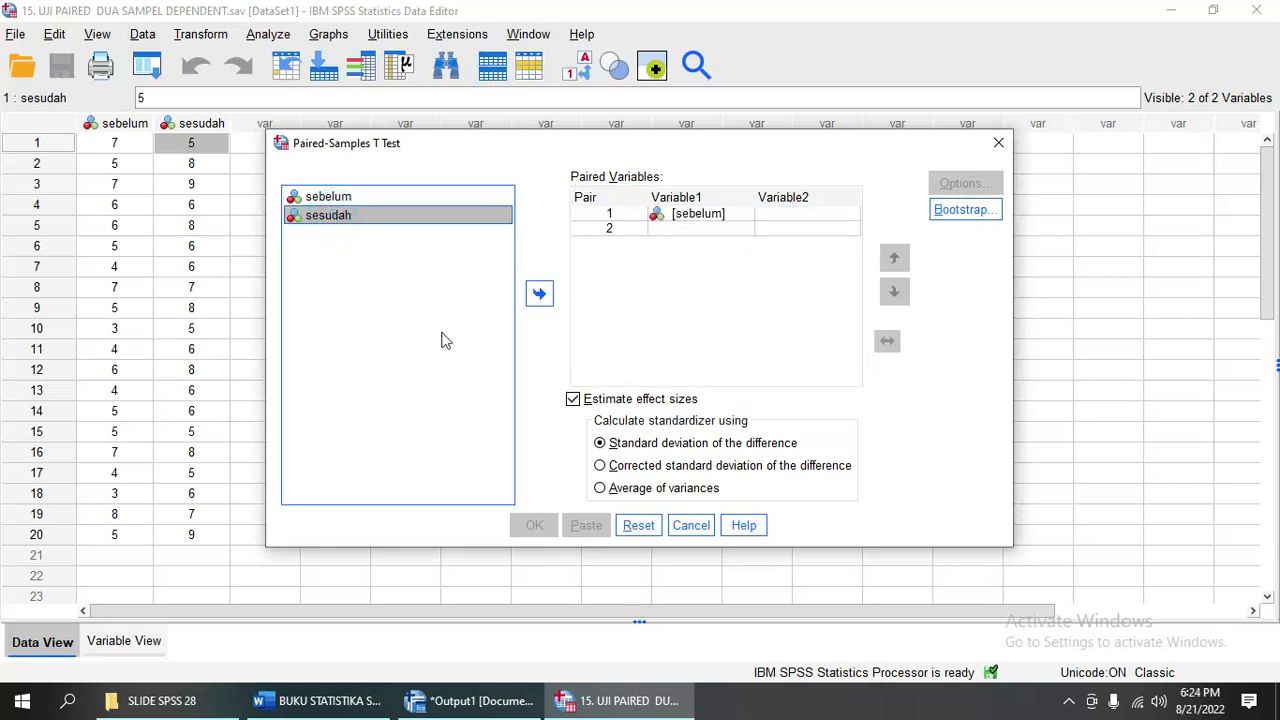
left_click(539, 294)
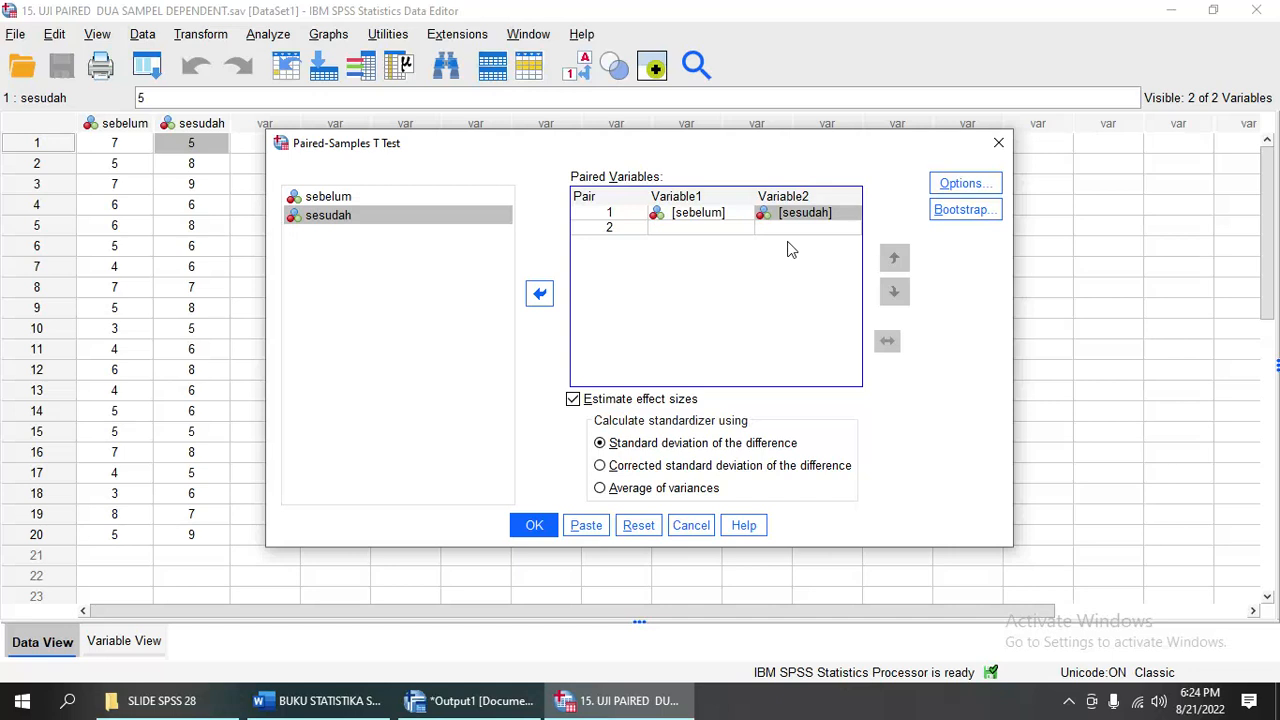
left_click(532, 524)
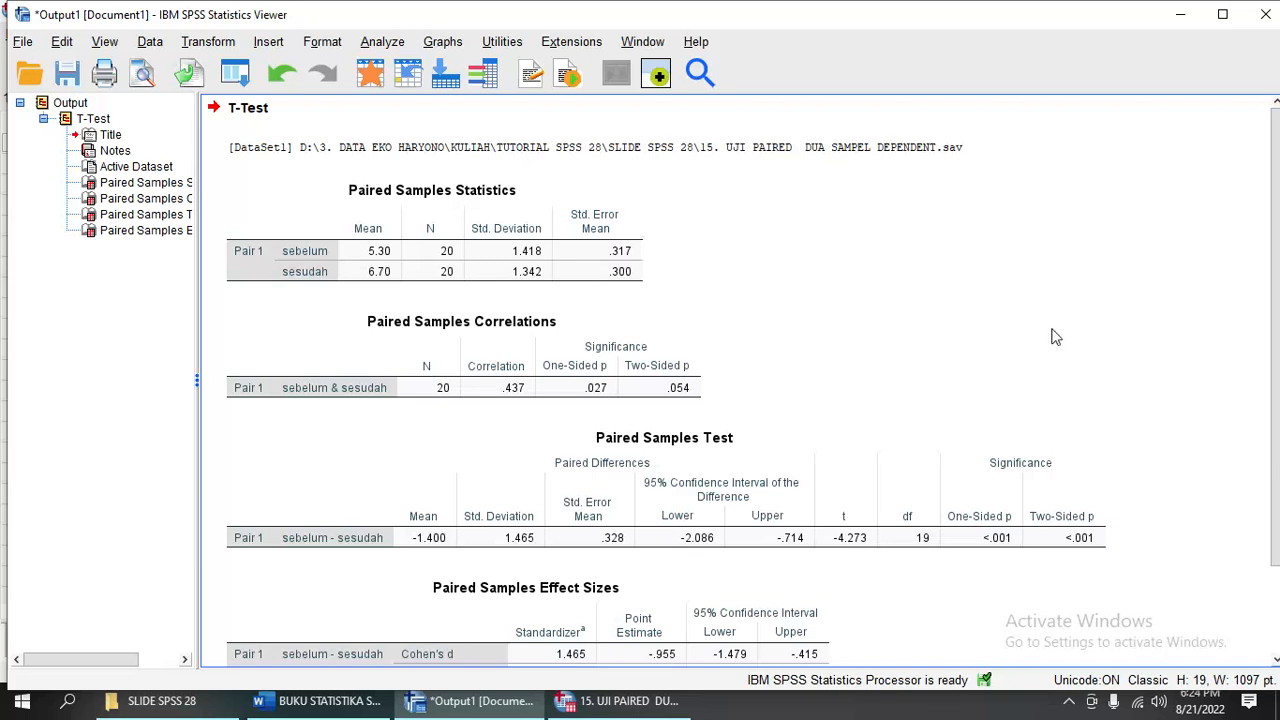
- Examine the T-Test output tables and compare the Paired Samples Test significance values with the interpretation in the Word document
scroll(1060, 352, "down", 3)
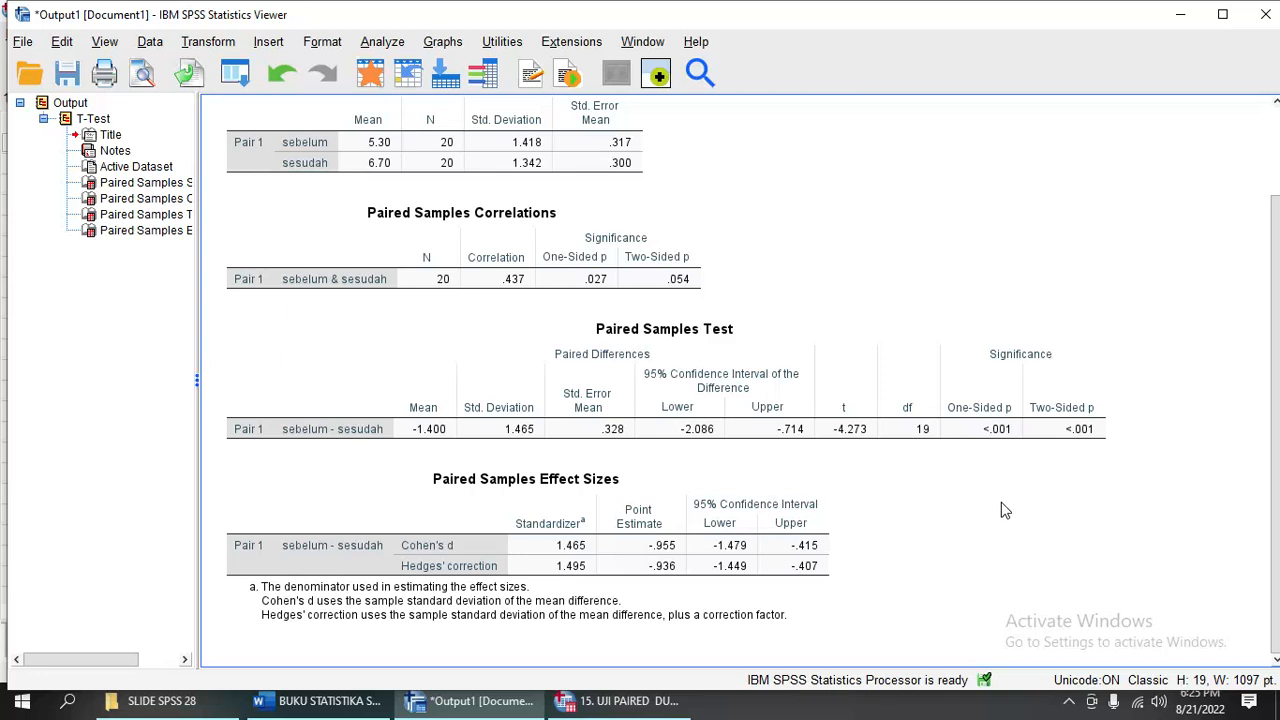
left_click(320, 701)
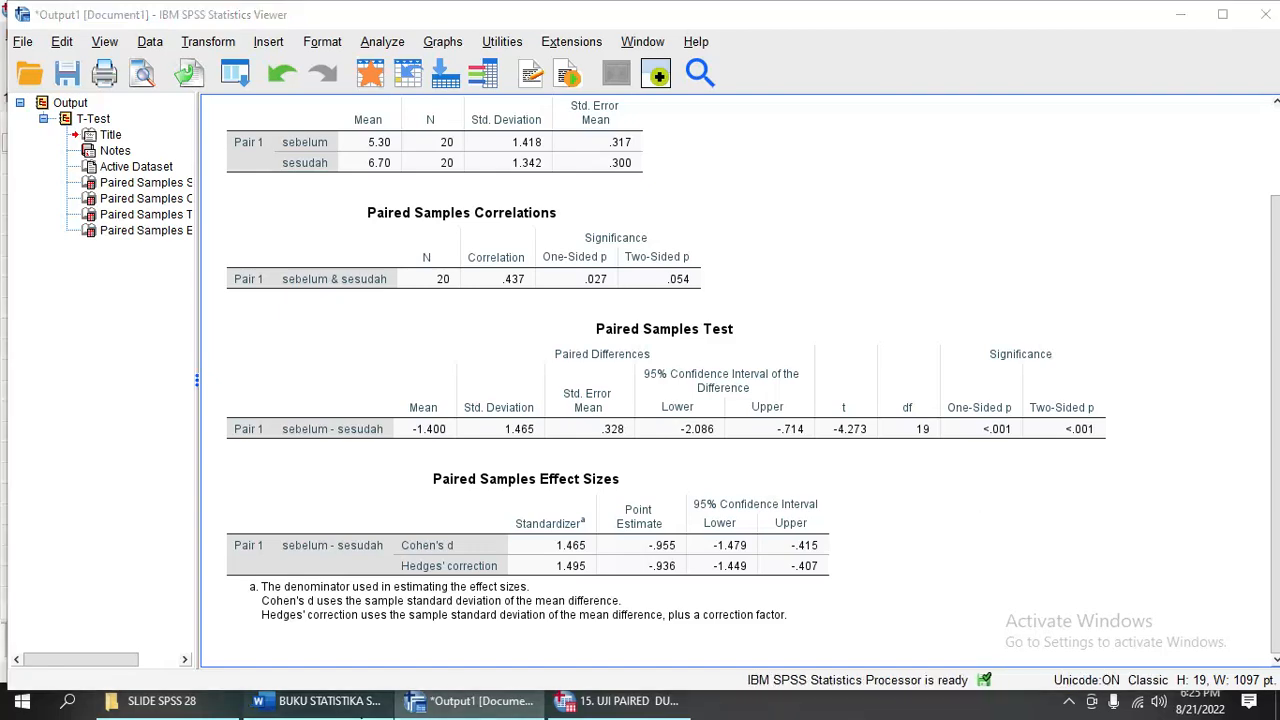
scroll(571, 471, "down", 20)
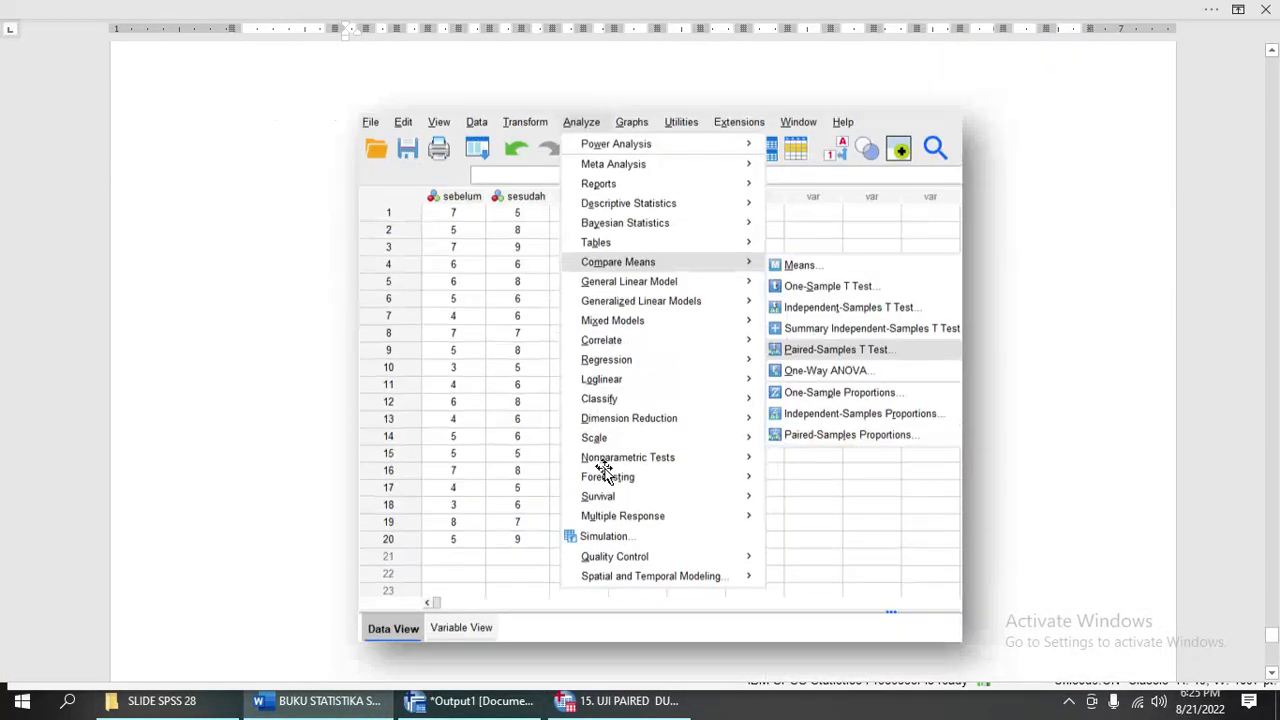
scroll(611, 465, "down", 15)
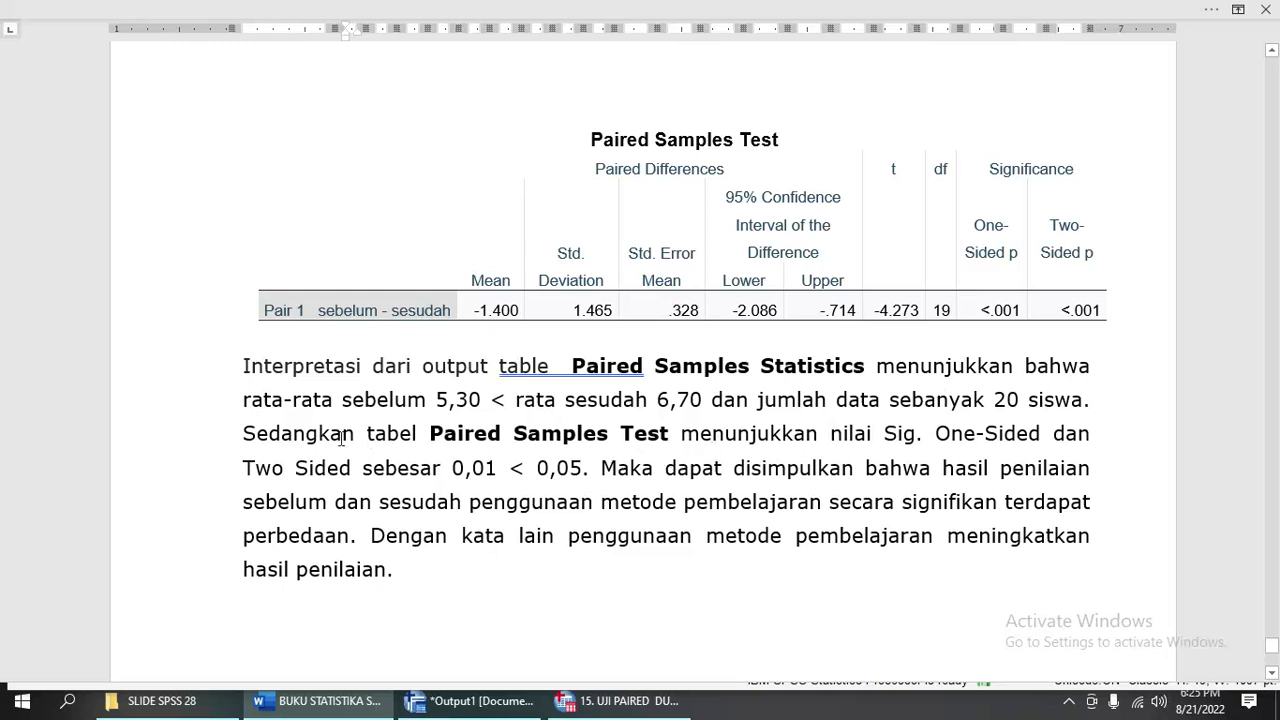
left_click_drag(337, 433, 660, 445)
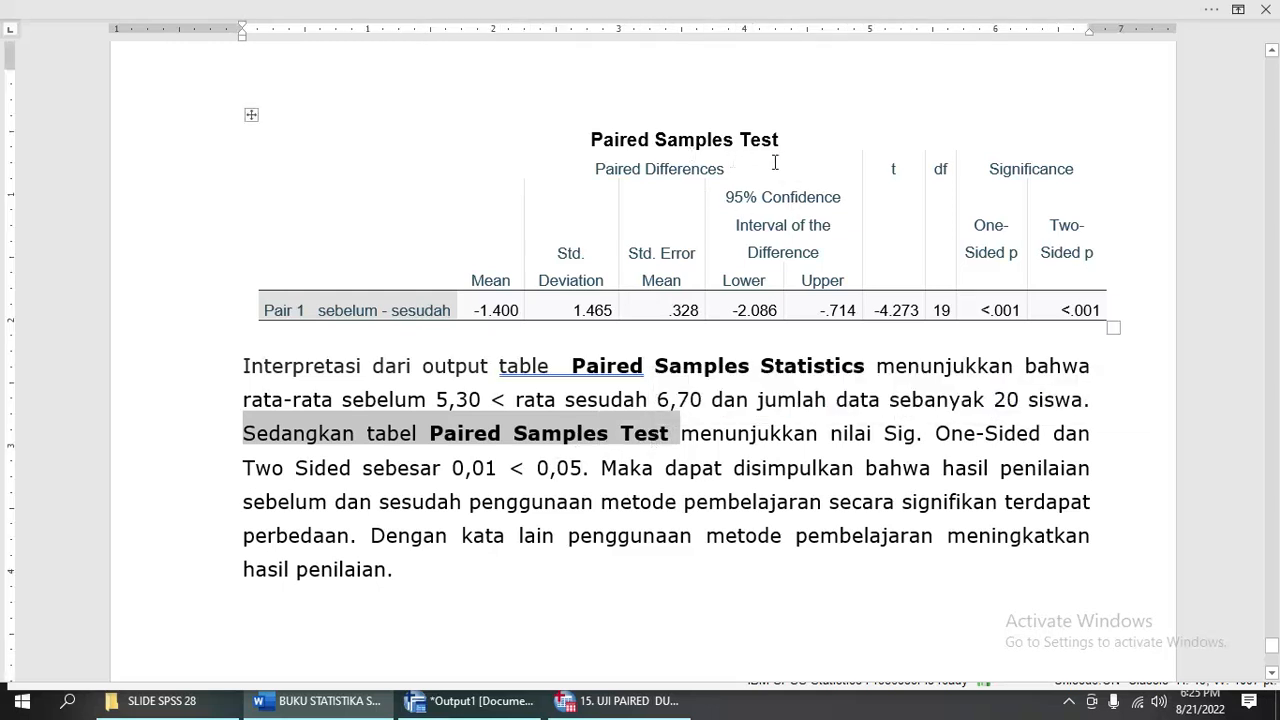
left_click_drag(728, 440, 436, 478)
left_click_drag(983, 310, 1066, 308)
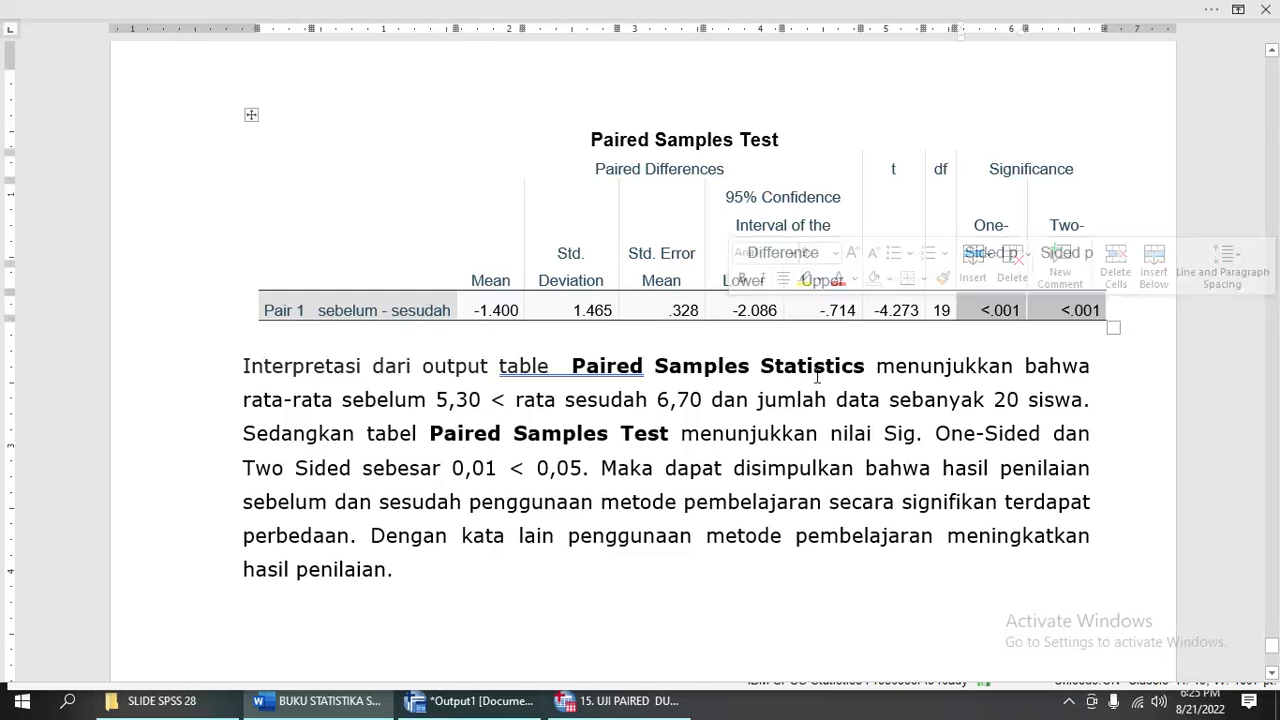
- Correct the One-Sided and Two-Sided significance value in the interpretation paragraph to 0,001
left_click(440, 500)
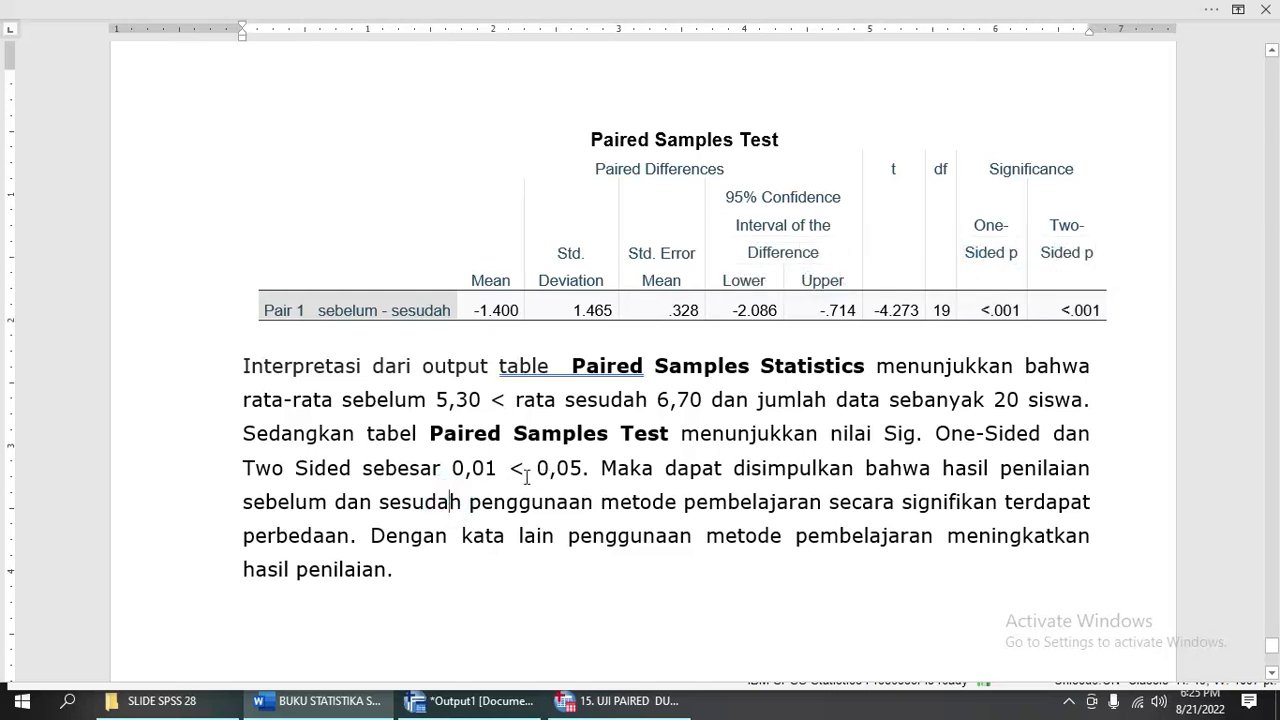
left_click(486, 470)
type("0")
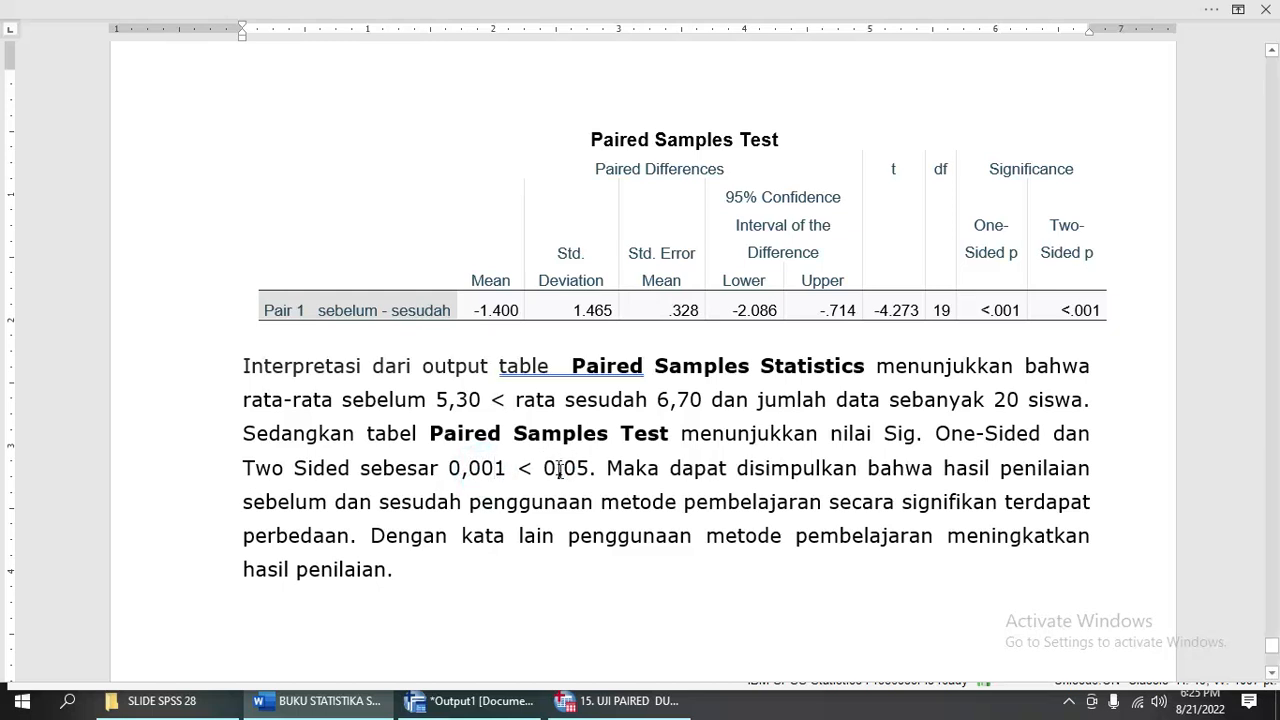
- Read the paragraph's conclusion about the assessment results before and after using the learning method
left_click(614, 478)
left_click(870, 468)
left_click_drag(946, 468, 862, 510)
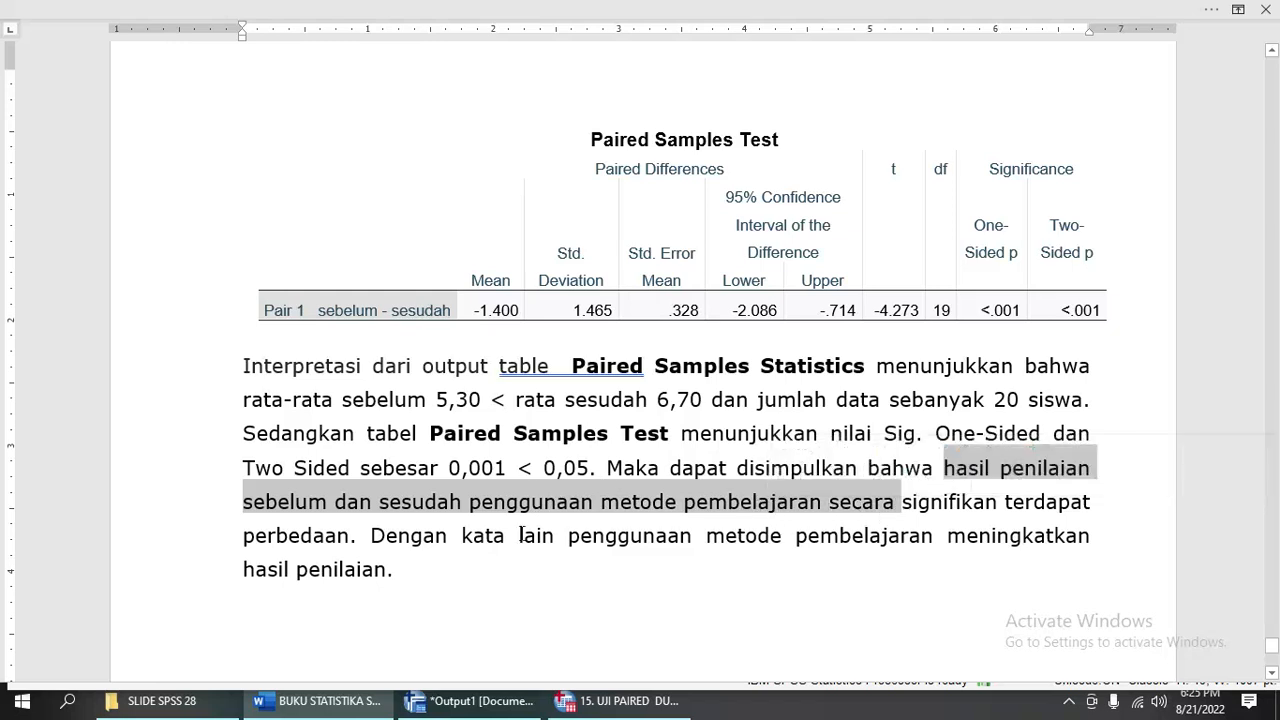
left_click(325, 538)
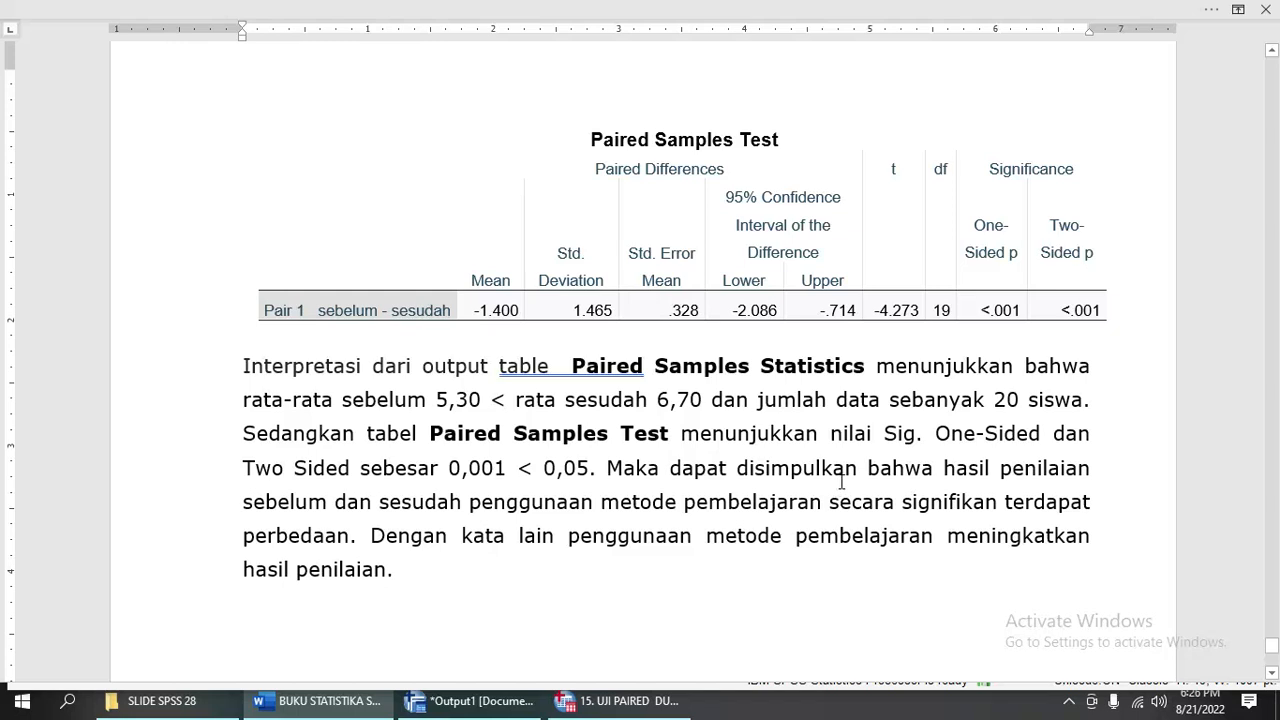
left_click(746, 468)
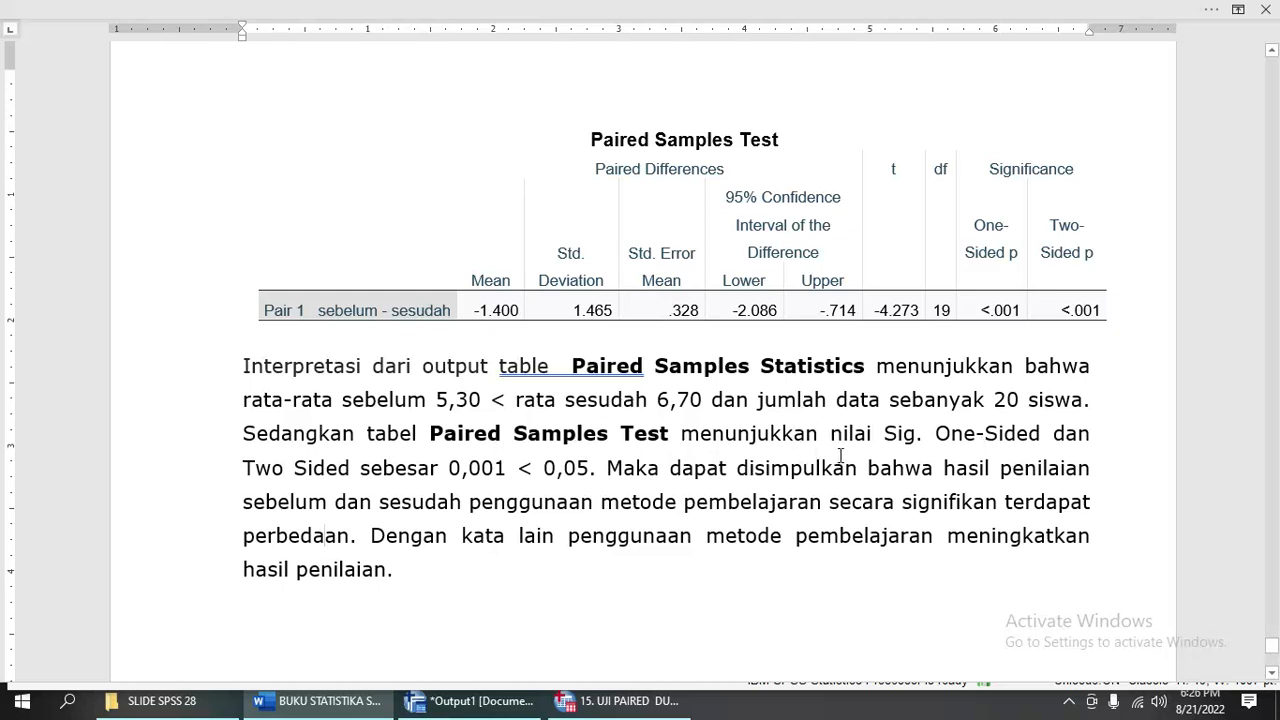
left_click(883, 435)
left_click(1070, 702)
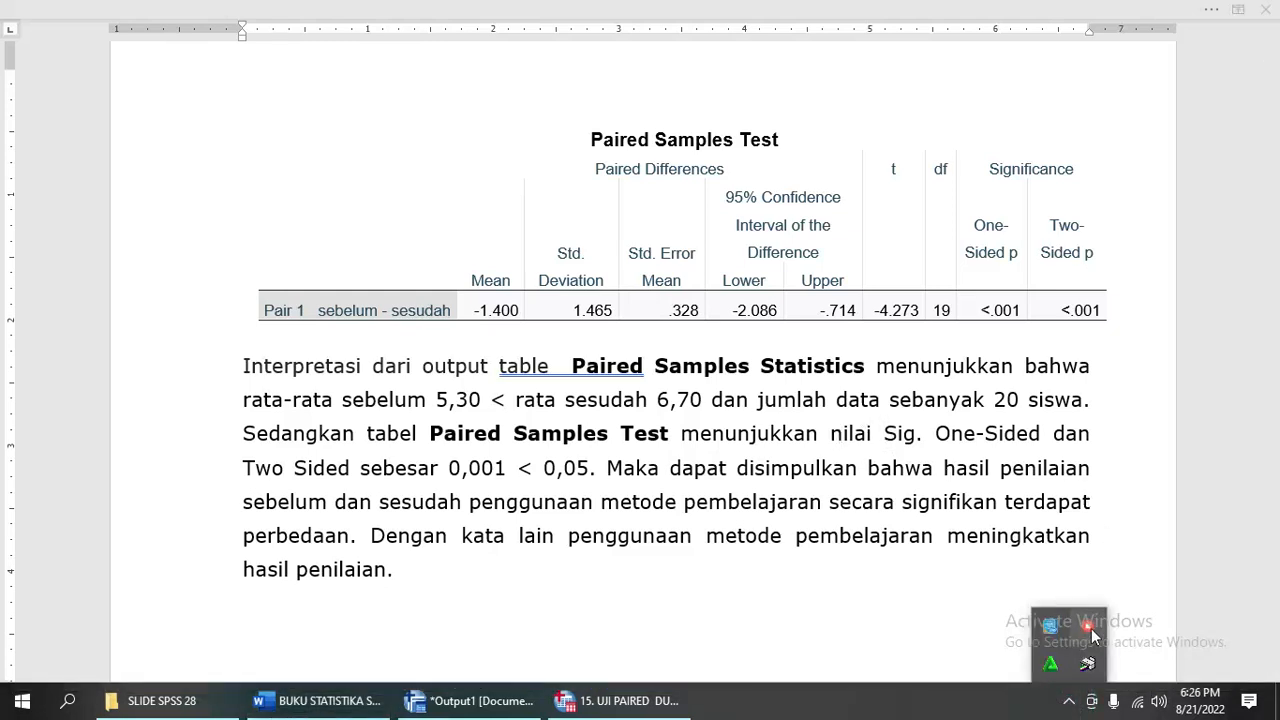
right_click(1085, 631)
left_click(1082, 648)
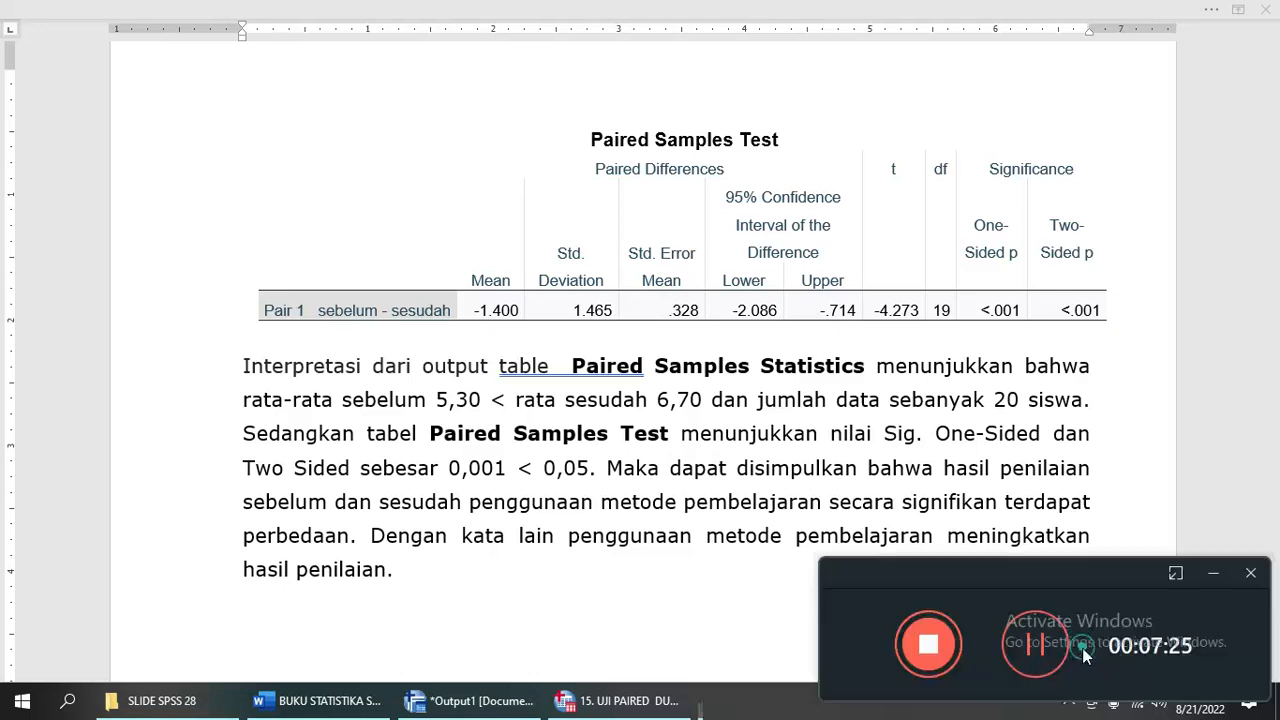